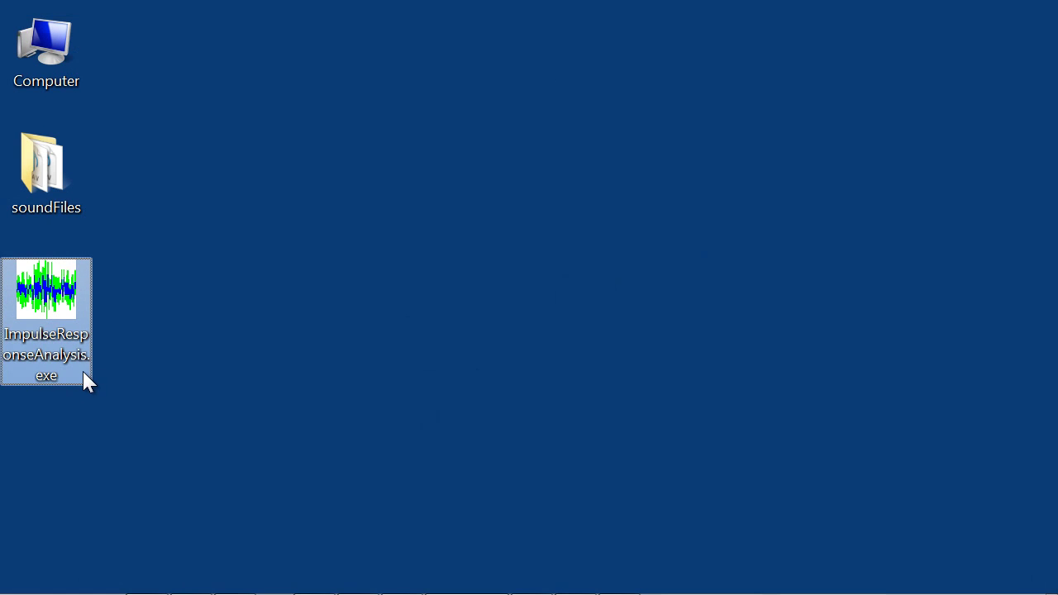
# - Launch the app, import and play dspafsx_mono.wav, and analyse it on a Time domain - Log plot
pyautogui.doubleClick(78, 364)
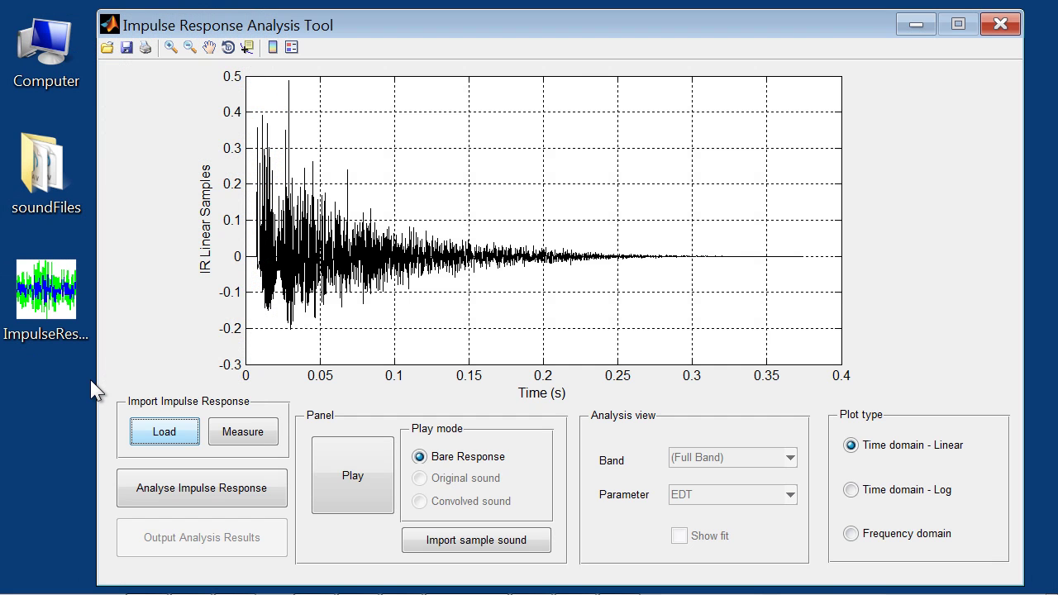
pyautogui.click(506, 539)
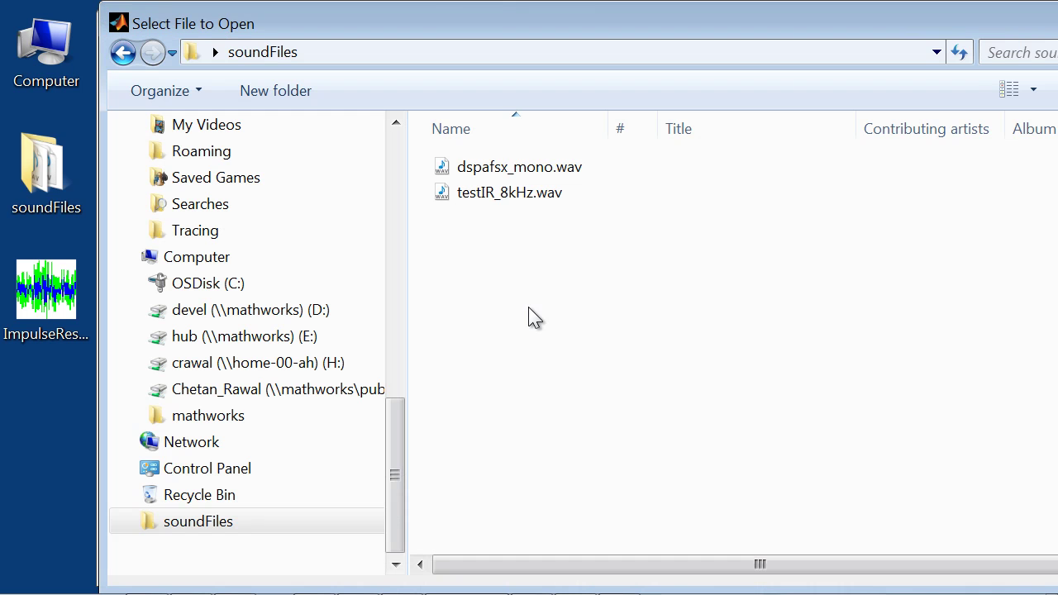
pyautogui.doubleClick(571, 177)
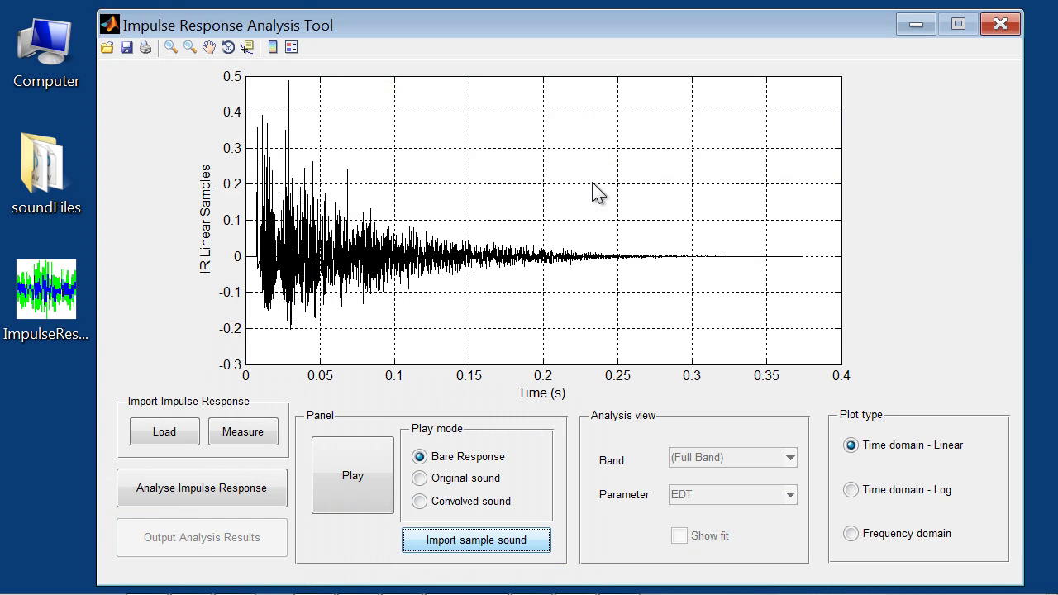
pyautogui.click(469, 479)
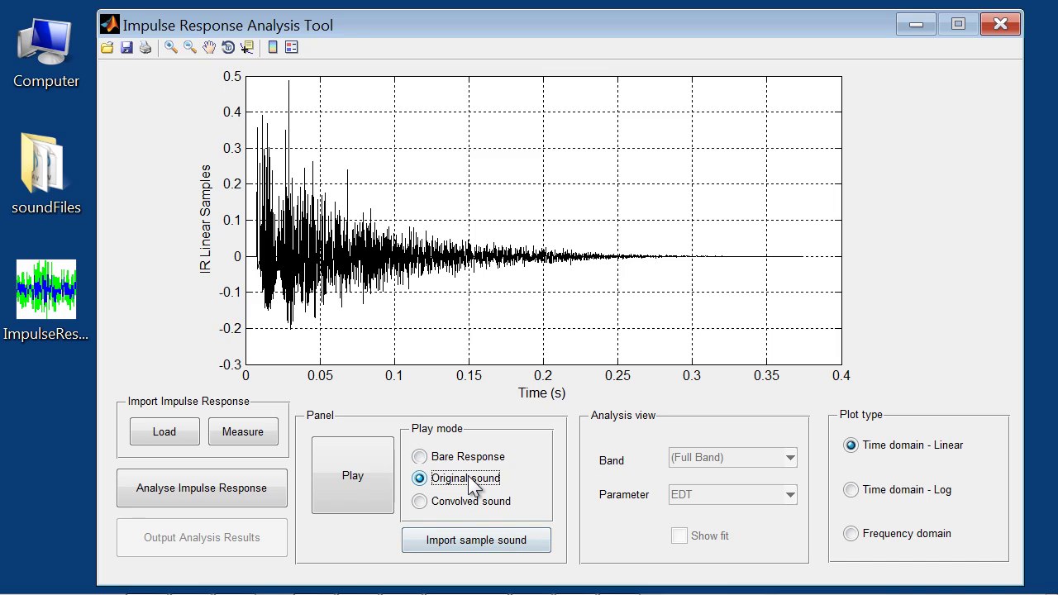
pyautogui.click(365, 499)
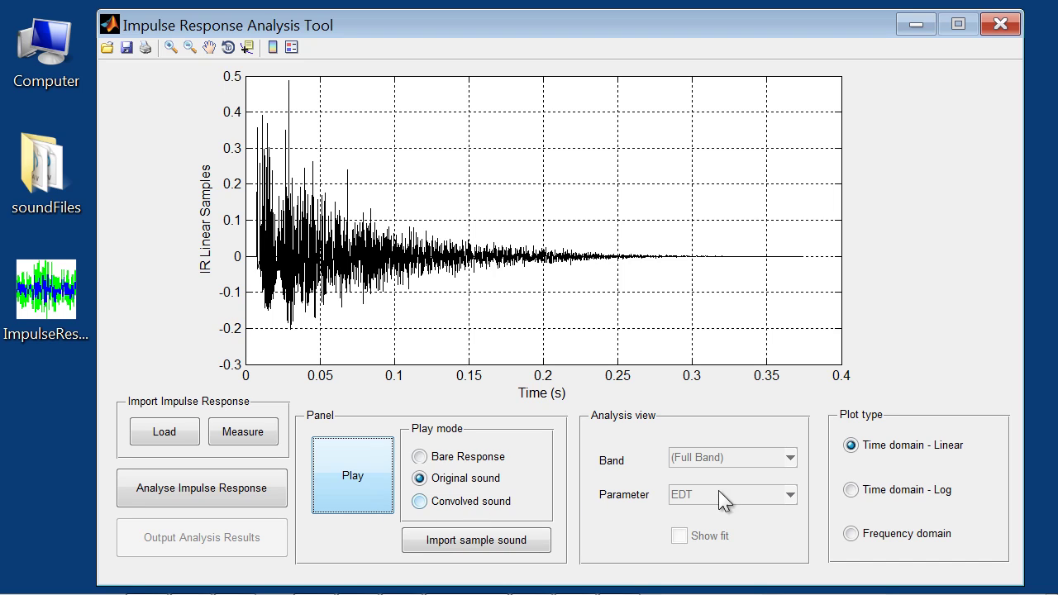
pyautogui.click(856, 494)
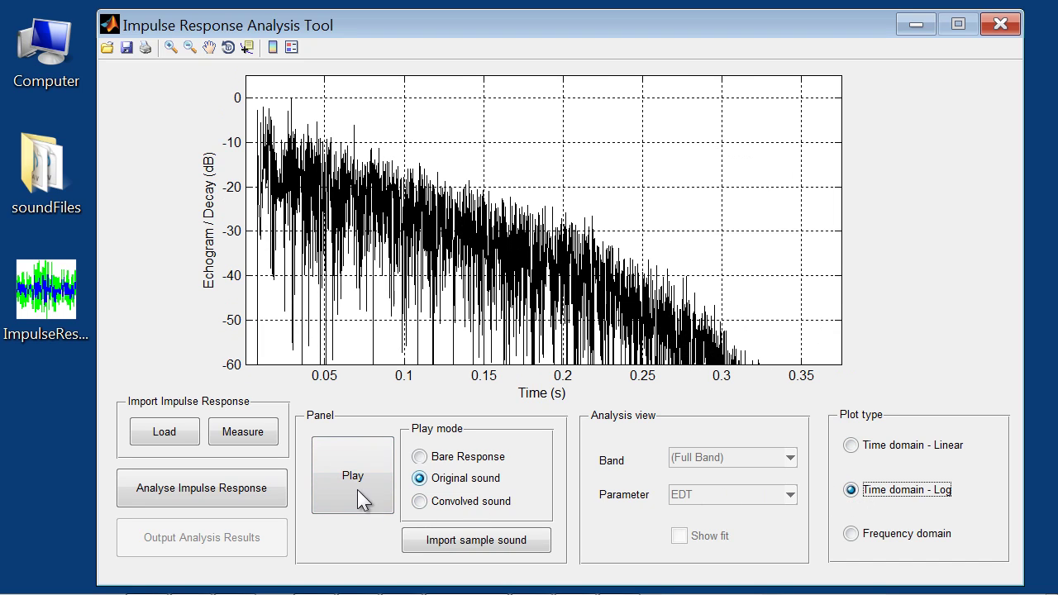
pyautogui.click(262, 488)
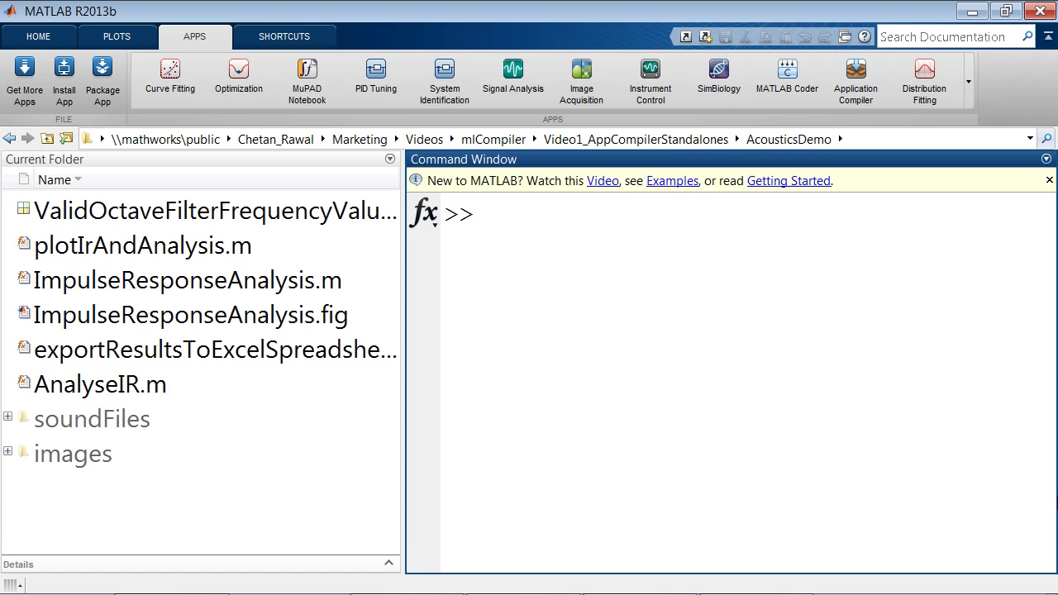
# - Open the ImpulseResponseAnalysis layout in a maximized GUIDE window via 'guide ImpulseResponseAnalysis'
pyautogui.write('guide Im')
pyautogui.press('Tab')
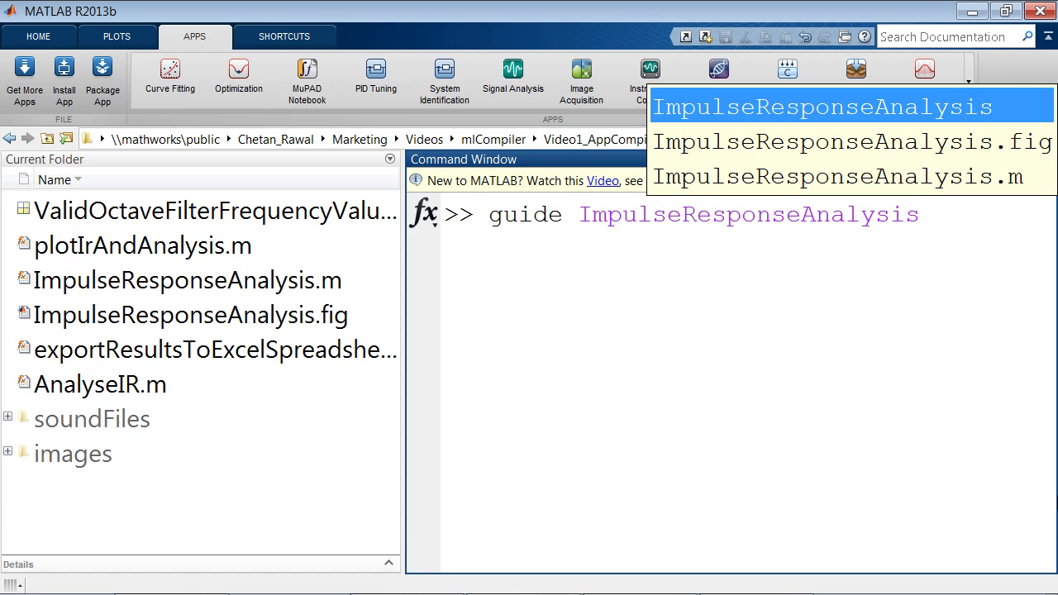
pyautogui.press('Return')
pyautogui.press('Return')
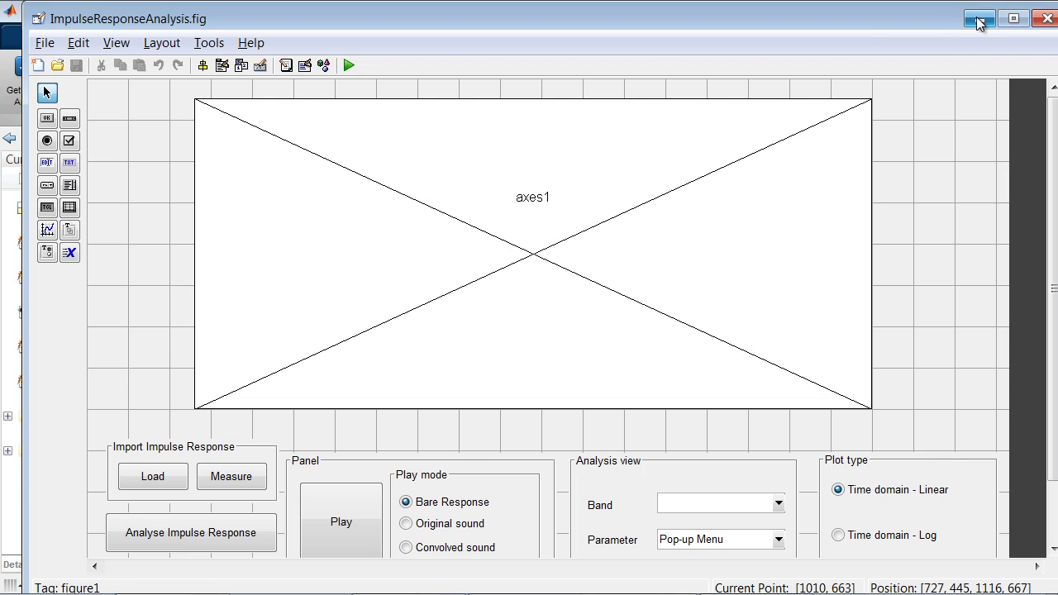
pyautogui.click(1013, 18)
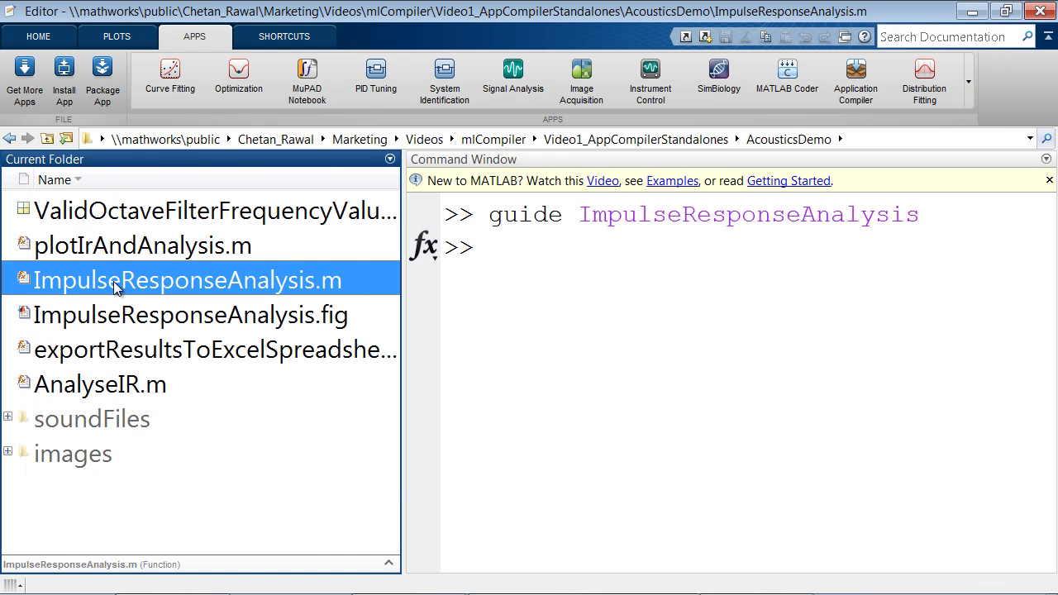
# - Open ImpulseResponseAnalysis.m in the Editor and scroll down to the OpeningFcn
pyautogui.doubleClick(113, 281)
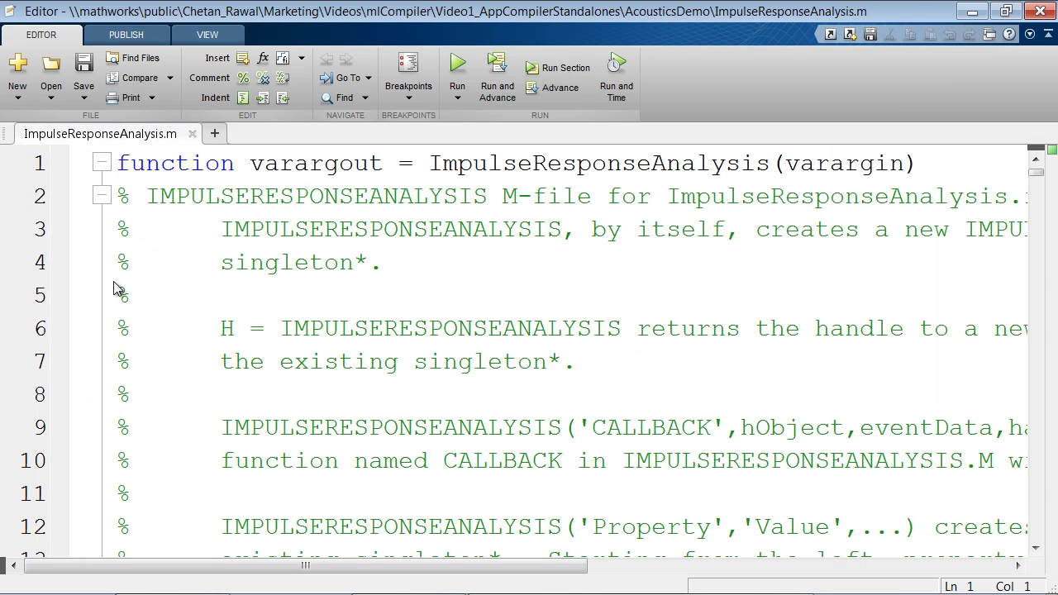
pyautogui.scroll(-8, 830, 360)
pyautogui.scroll(-7, 826, 383)
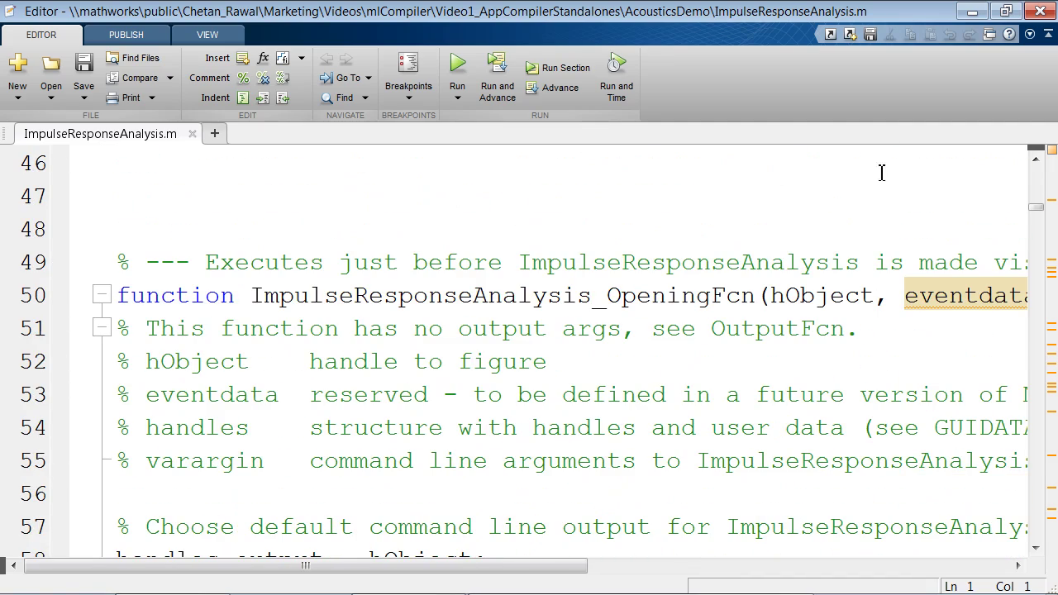
# - Minimize the Editor and expand the APPS gallery, scrolling to the Application Deployment group
pyautogui.click(972, 12)
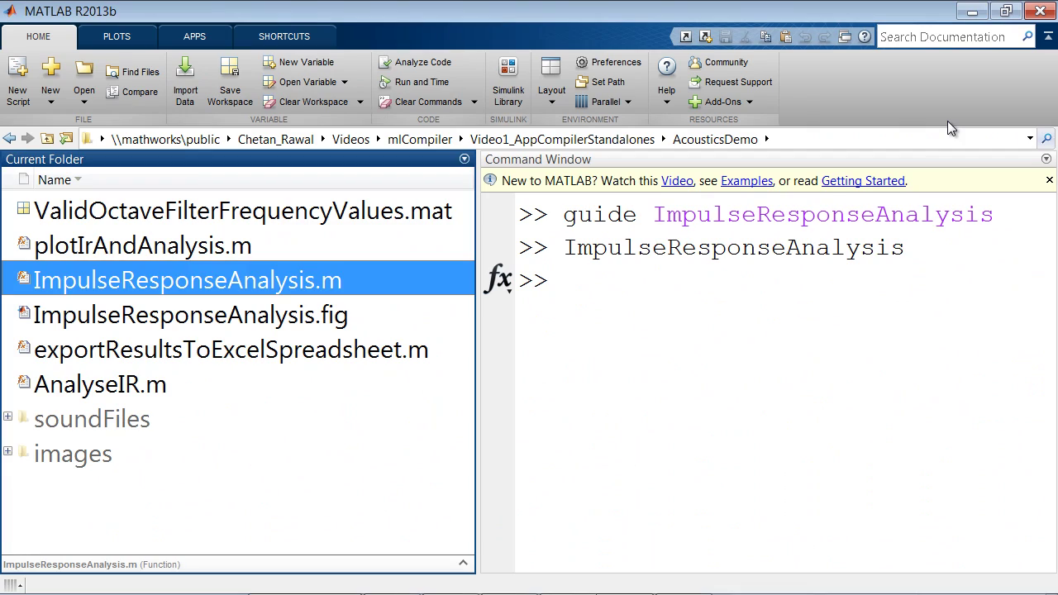
pyautogui.click(765, 361)
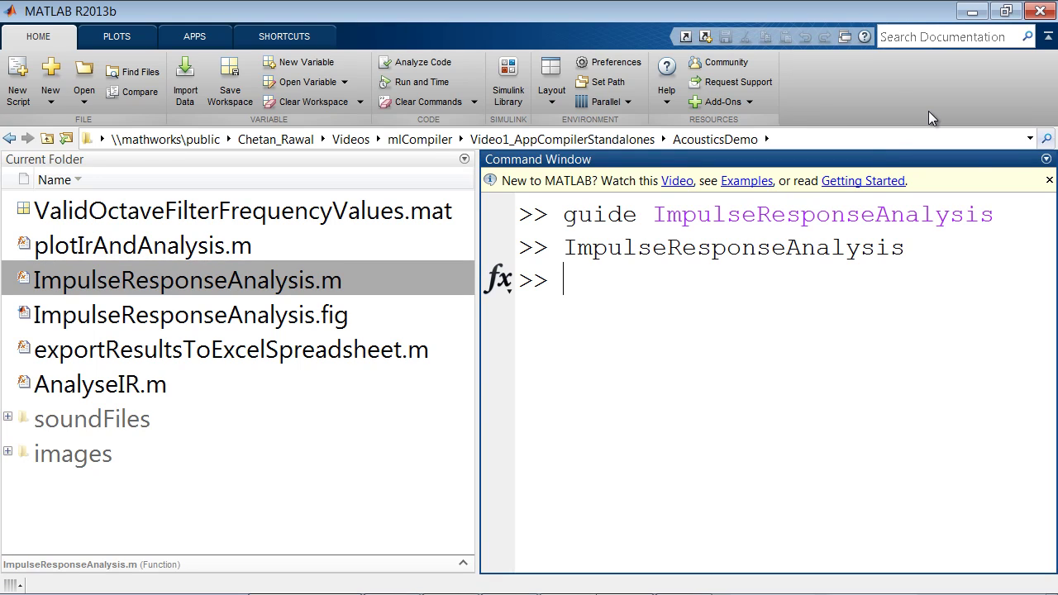
pyautogui.click(195, 36)
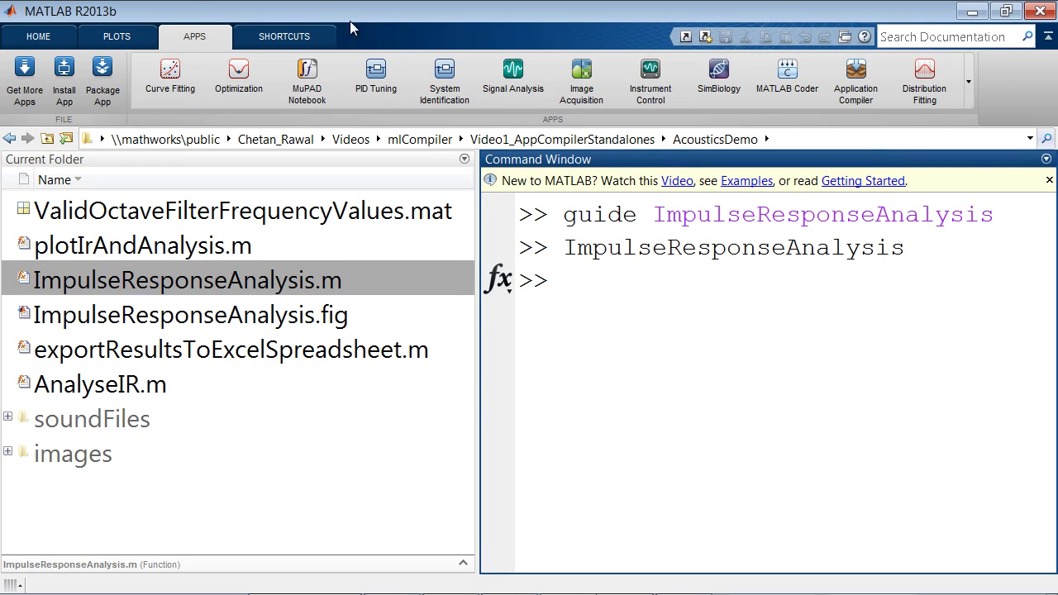
pyautogui.click(970, 85)
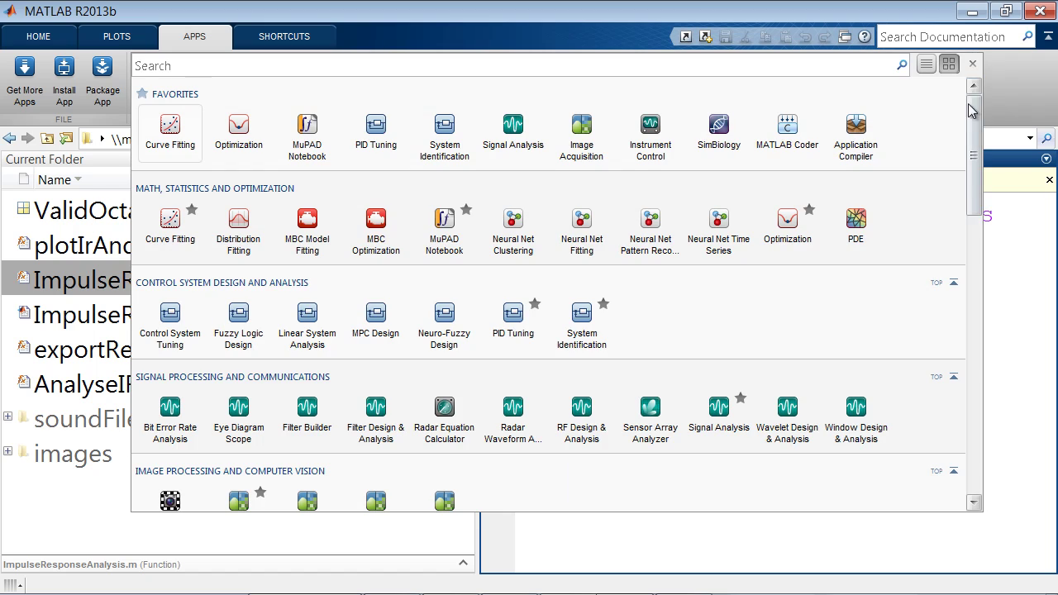
pyautogui.moveTo(973, 155); pyautogui.dragTo(996, 325)
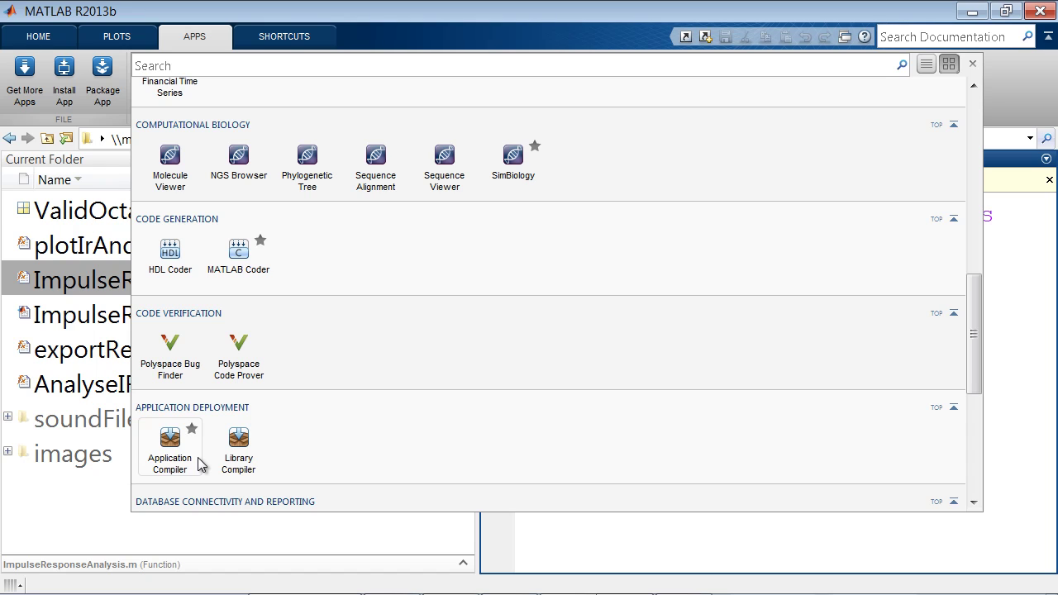
# - Start Application Compiler and set ImpulseResponseAnalysis as the main file
pyautogui.click(169, 447)
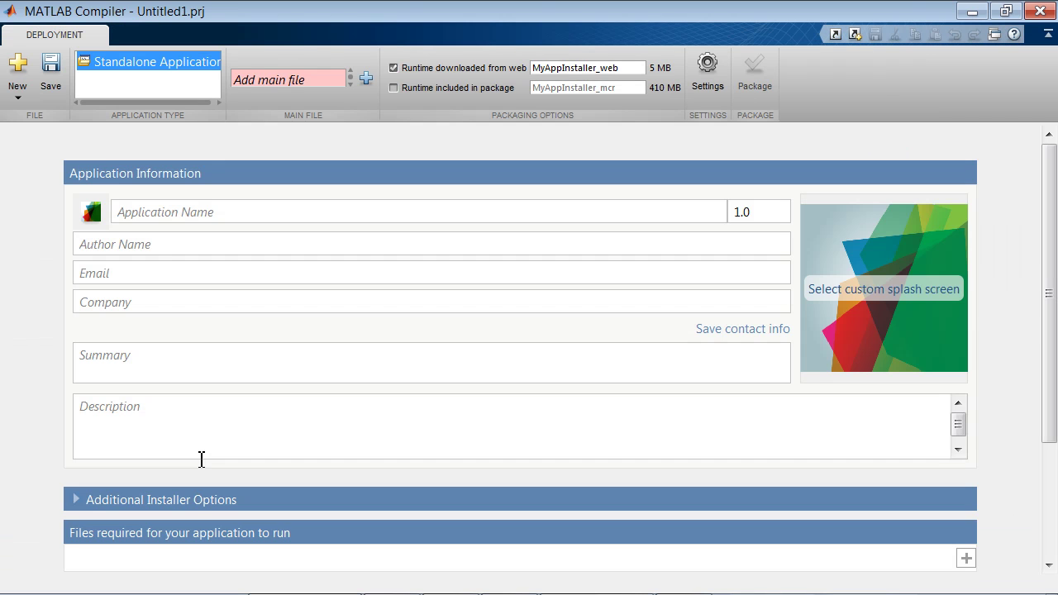
pyautogui.click(365, 78)
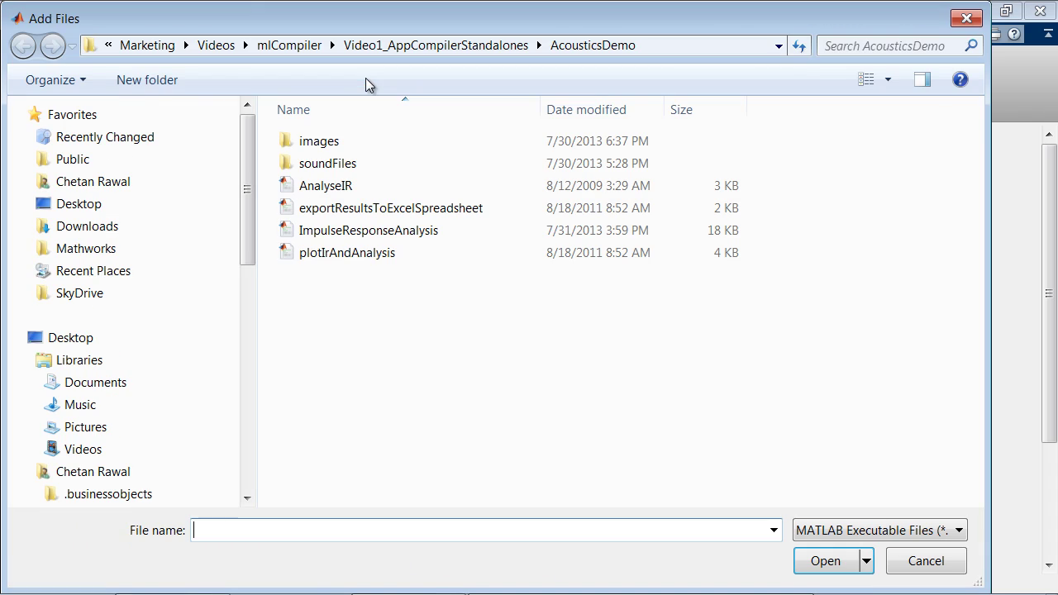
pyautogui.click(364, 236)
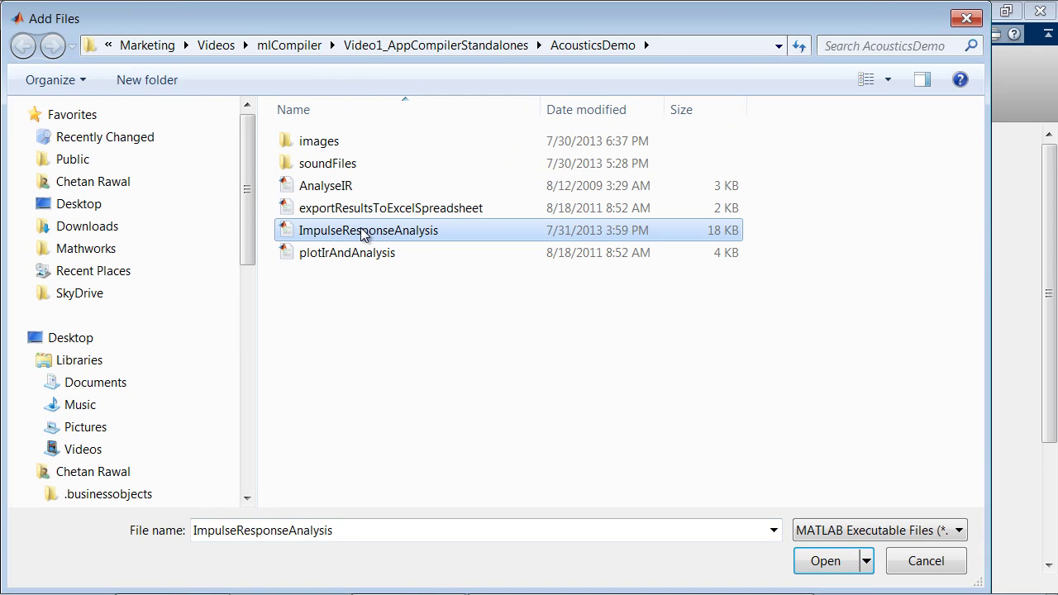
pyautogui.press('Return')
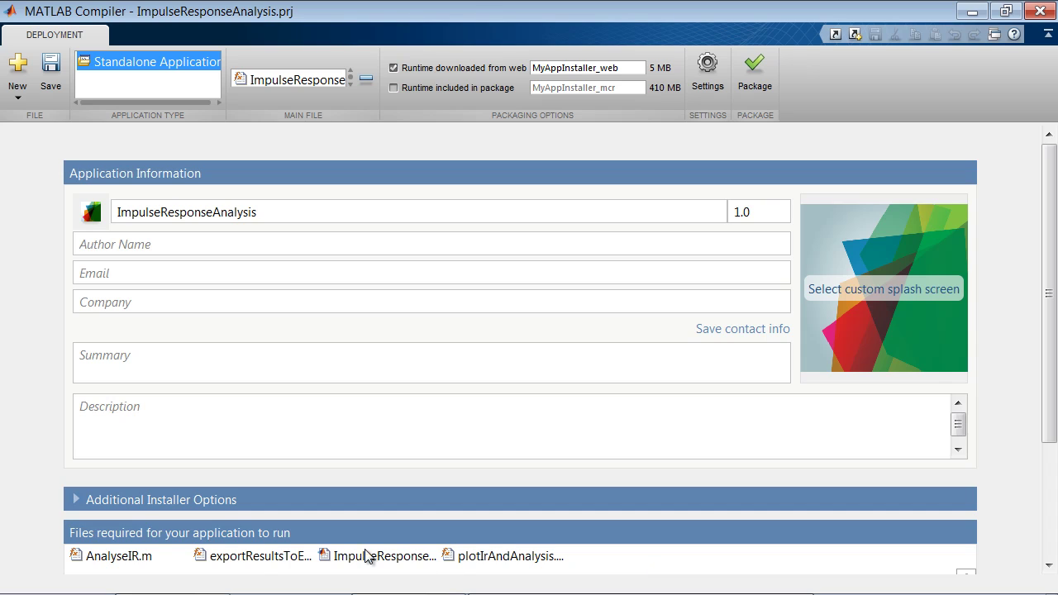
# - Review AnalyseIR.m and ImpulseResponseAnalysis in the required files list
pyautogui.click(263, 557)
pyautogui.click(146, 562)
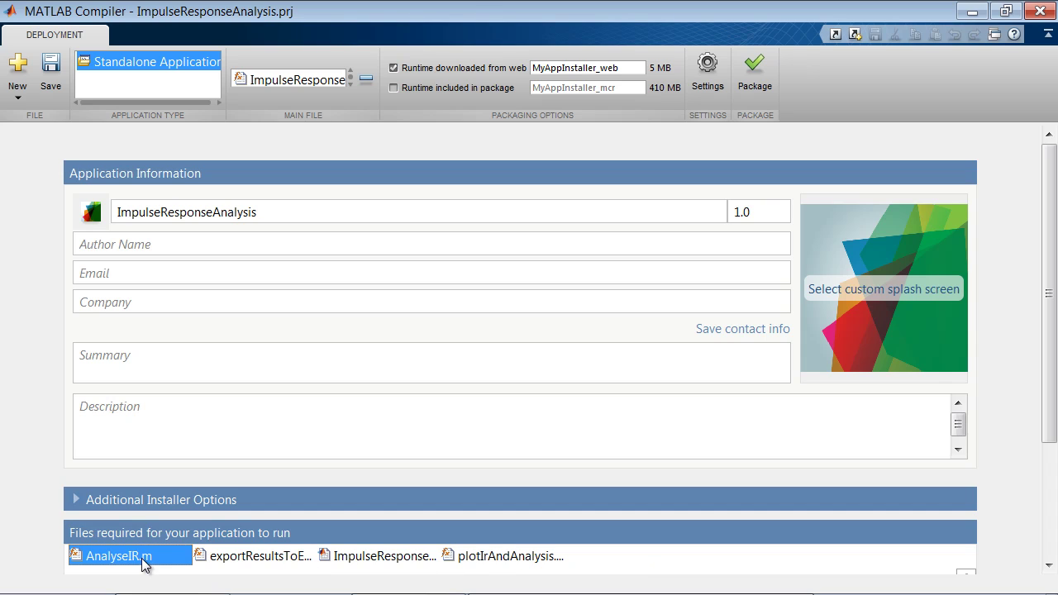
pyautogui.click(383, 561)
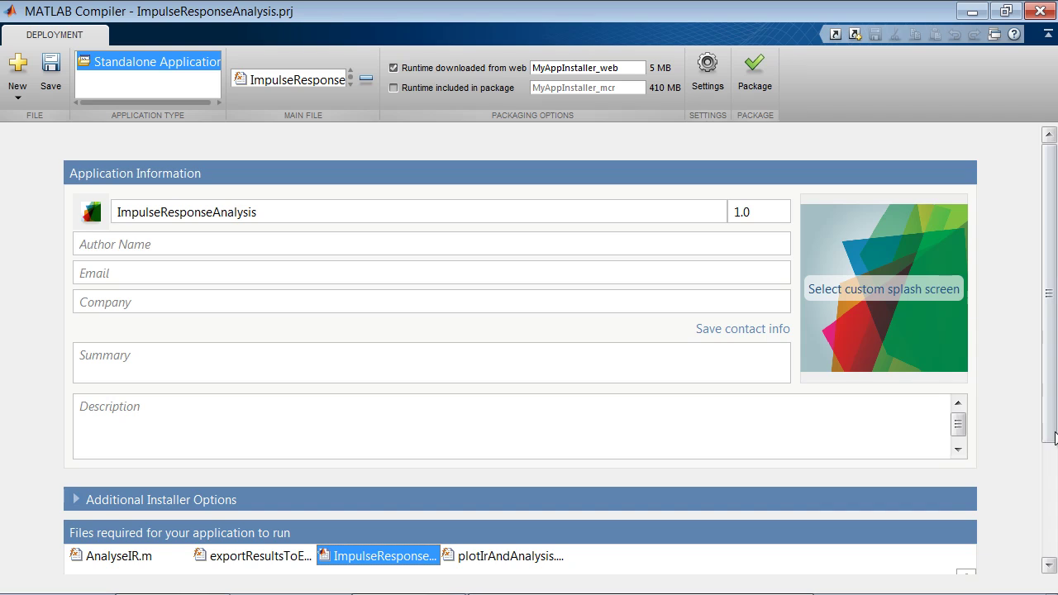
# - Add ValidOctaveFilterFrequencyValues to the files required for the application to run
pyautogui.moveTo(1053, 434); pyautogui.dragTo(1054, 509)
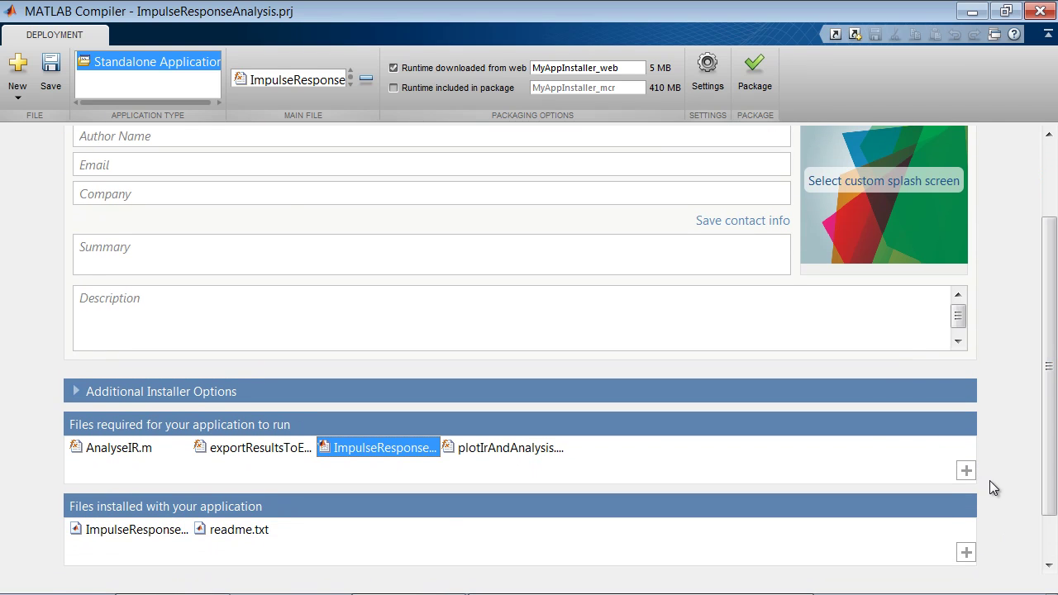
pyautogui.click(966, 469)
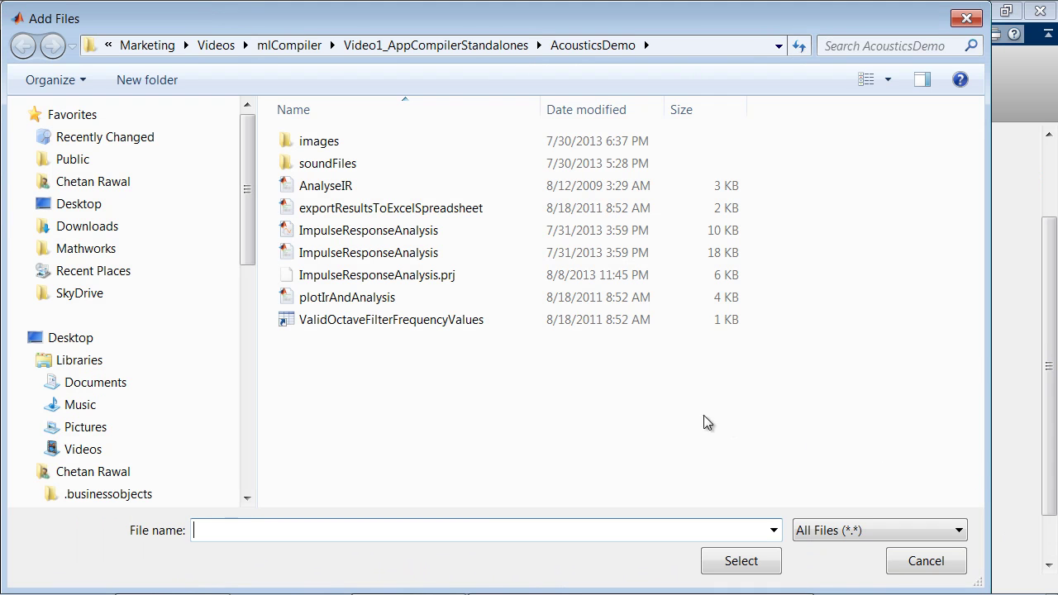
pyautogui.doubleClick(455, 325)
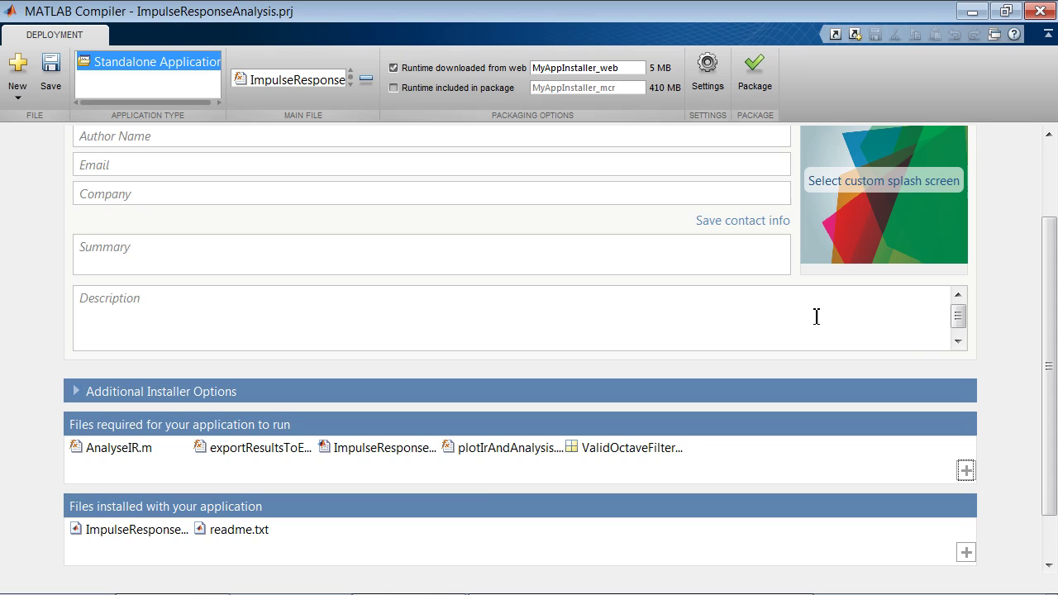
# - Set colorfulIcon as the application icon and irAnalyzer_SplashScreen as the custom splash screen
pyautogui.scroll(3, 1051, 333)
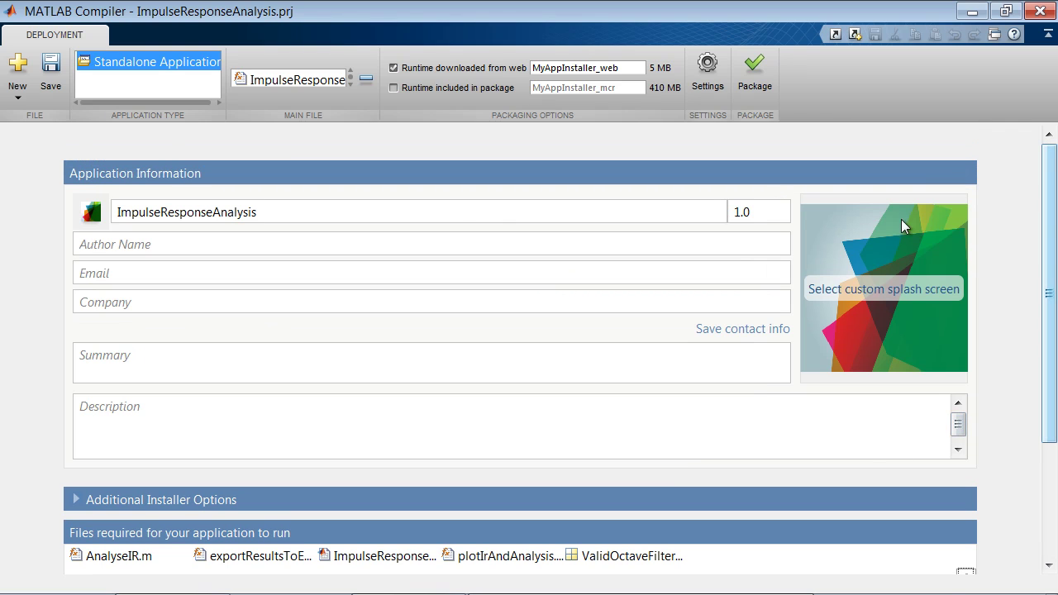
pyautogui.click(89, 216)
pyautogui.doubleClick(336, 142)
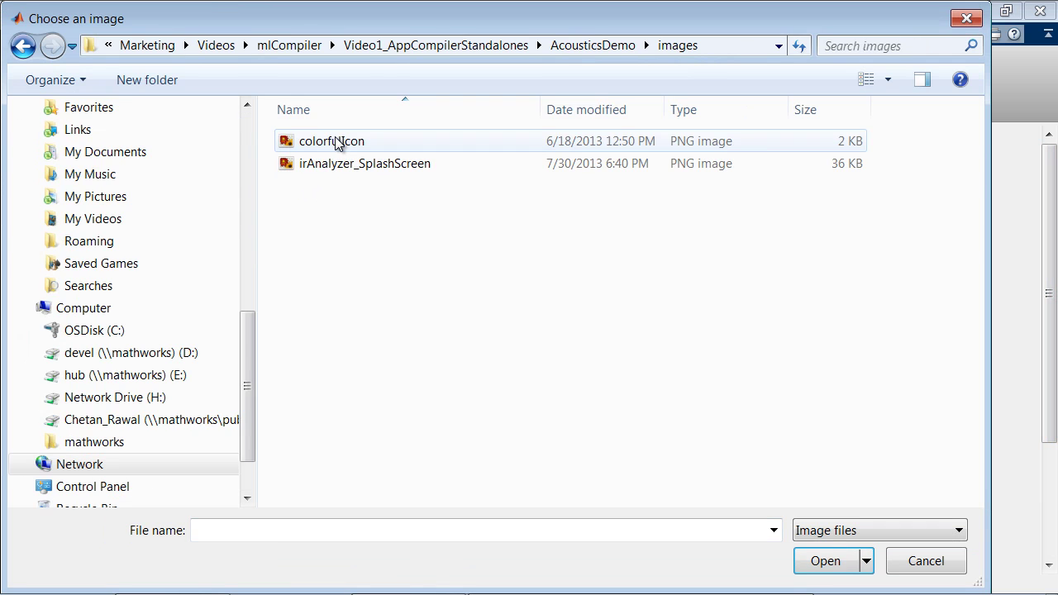
pyautogui.click(358, 141)
pyautogui.doubleClick(358, 141)
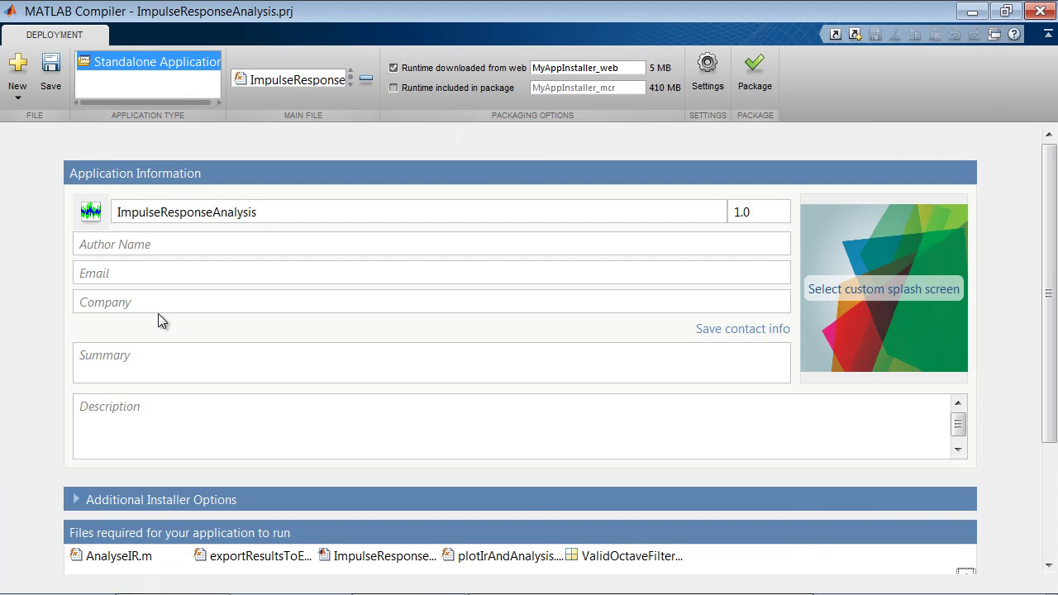
pyautogui.click(907, 296)
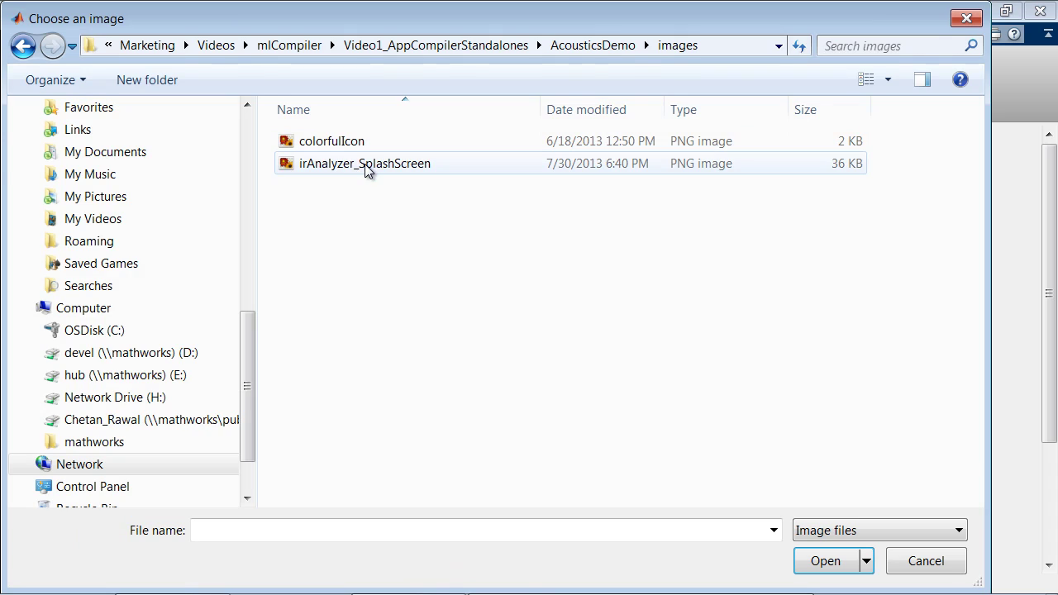
pyautogui.doubleClick(367, 169)
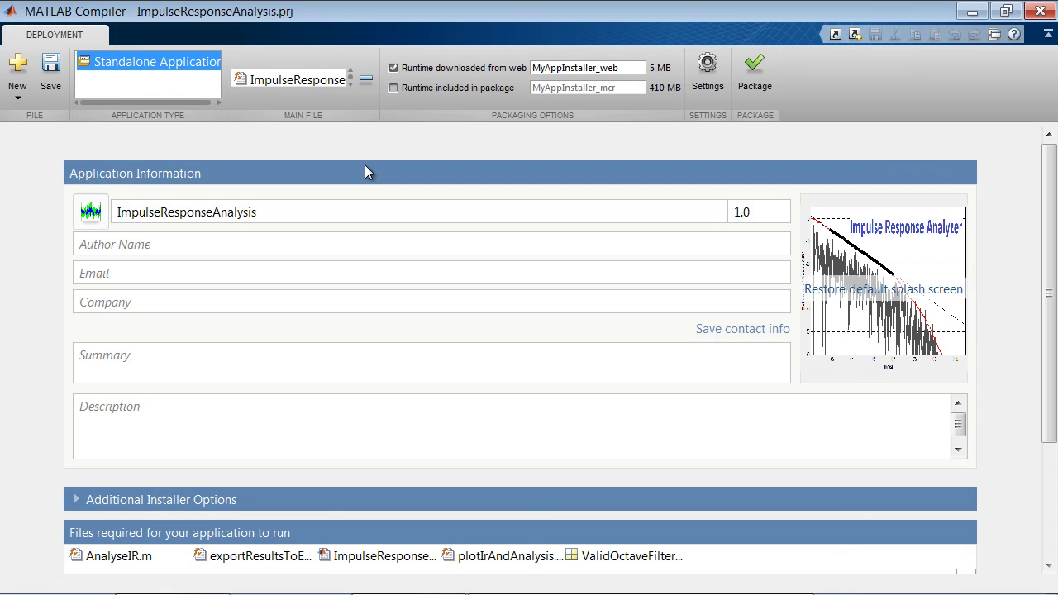
# - Change the application version from 1.0 to 5.0, then move into the Author Name field
pyautogui.click(757, 213)
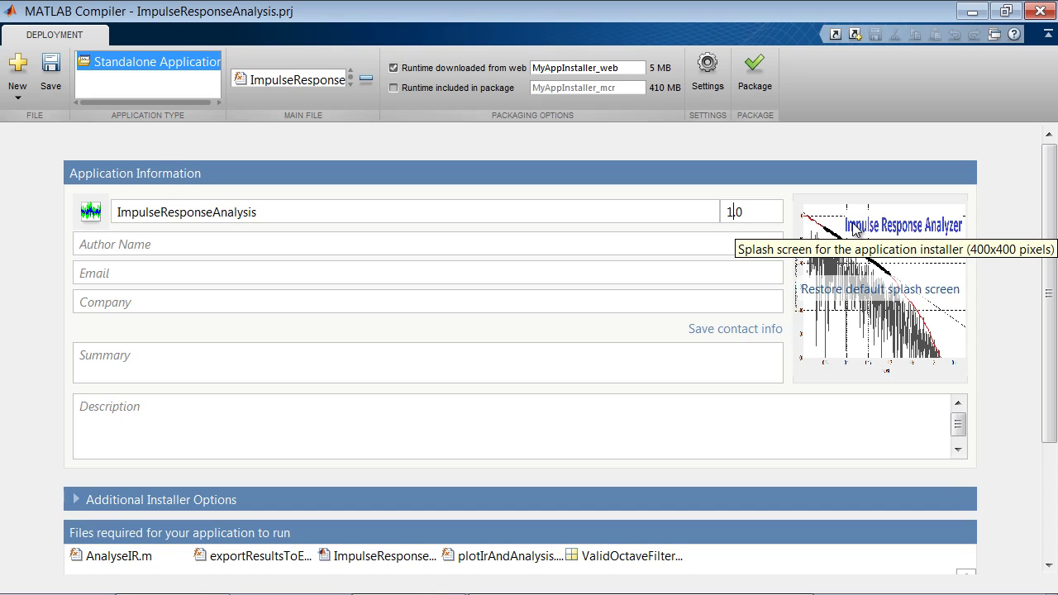
pyautogui.press('BackSpace')
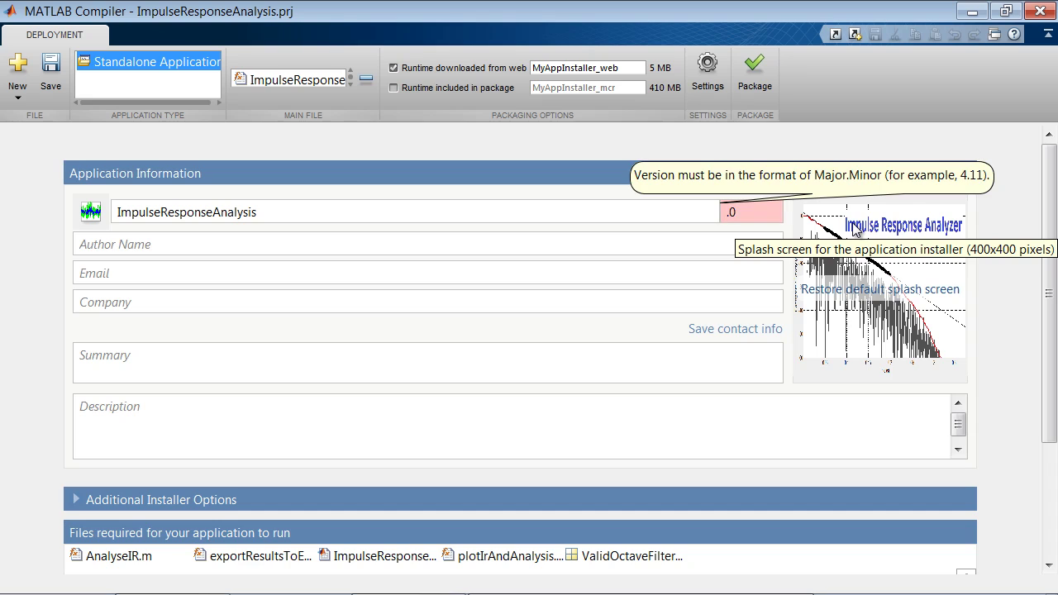
pyautogui.write('5')
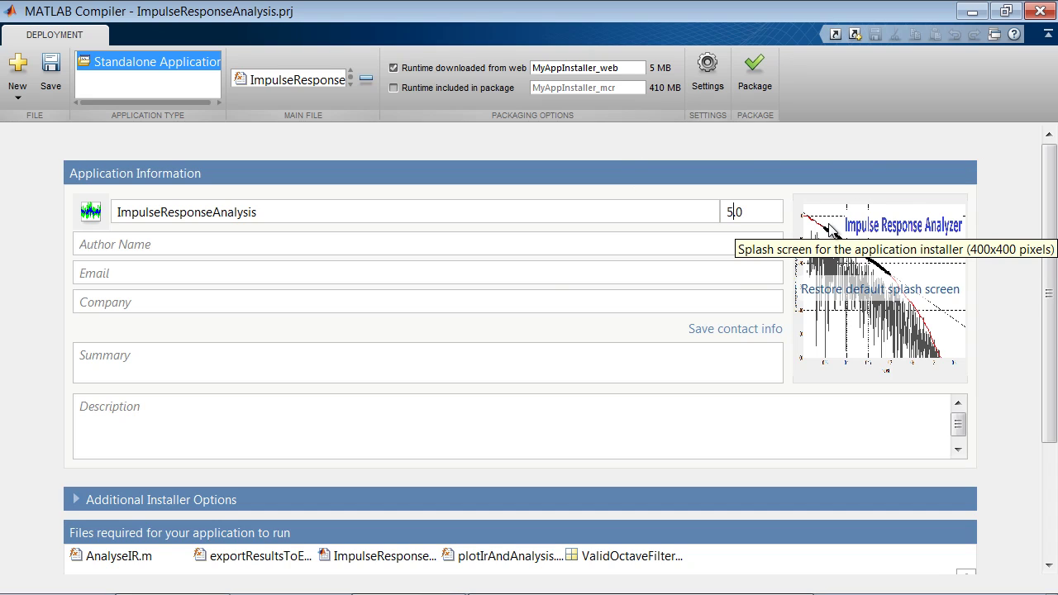
pyautogui.click(548, 245)
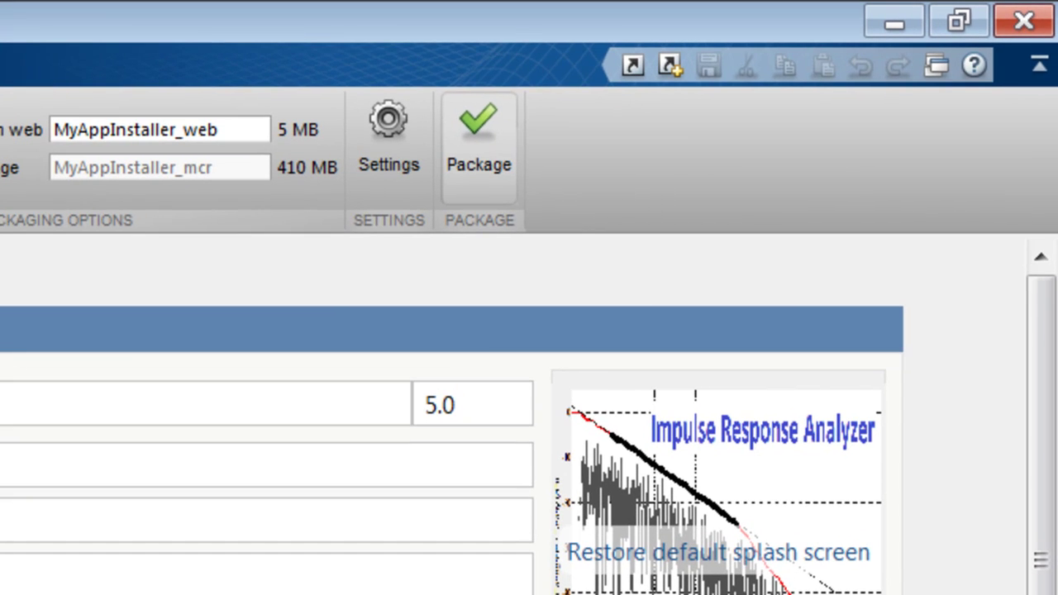
# - Package ImpulseResponseAnalysis and wait until binaries, installer and output folder stages complete
pyautogui.click(495, 159)
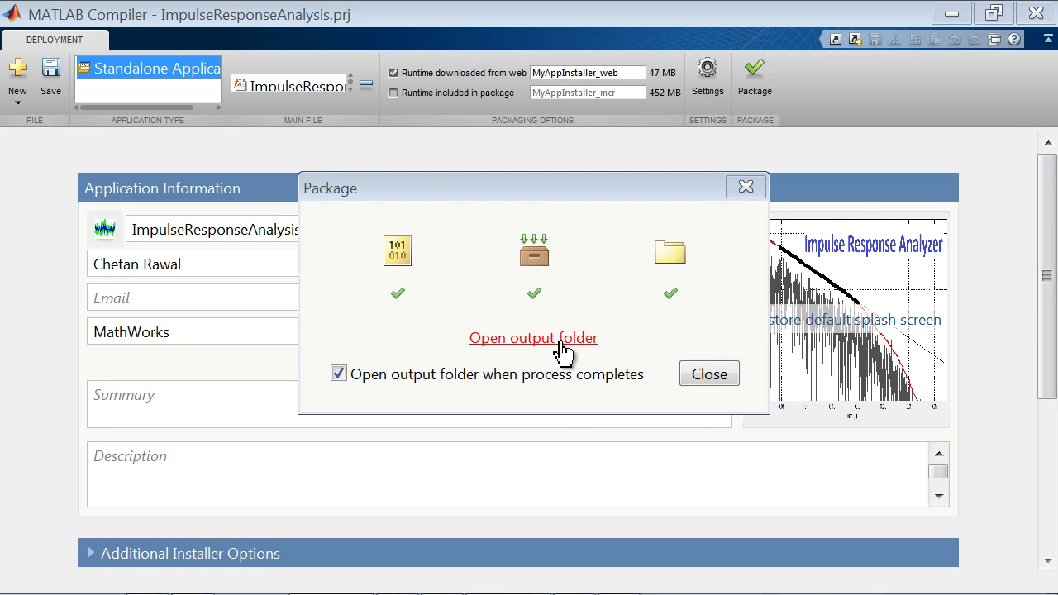
# - Open the output's for_redistribution folder and select MyAppInstaller_web.exe
pyautogui.click(560, 342)
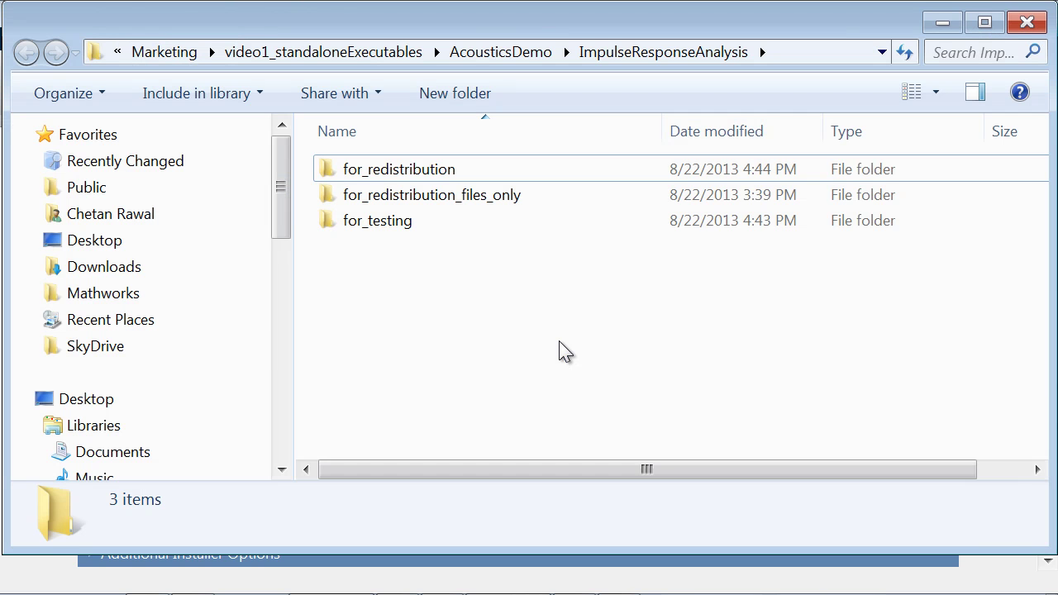
pyautogui.doubleClick(535, 171)
pyautogui.click(533, 171)
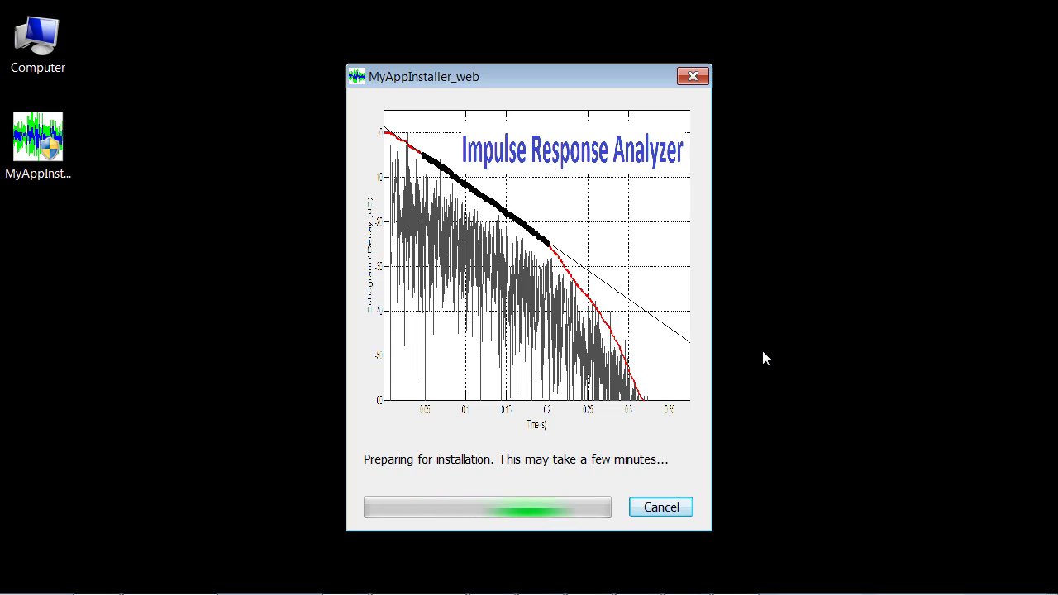
# - Bring up the Windows Start menu while the installer prepares
pyautogui.press('super')
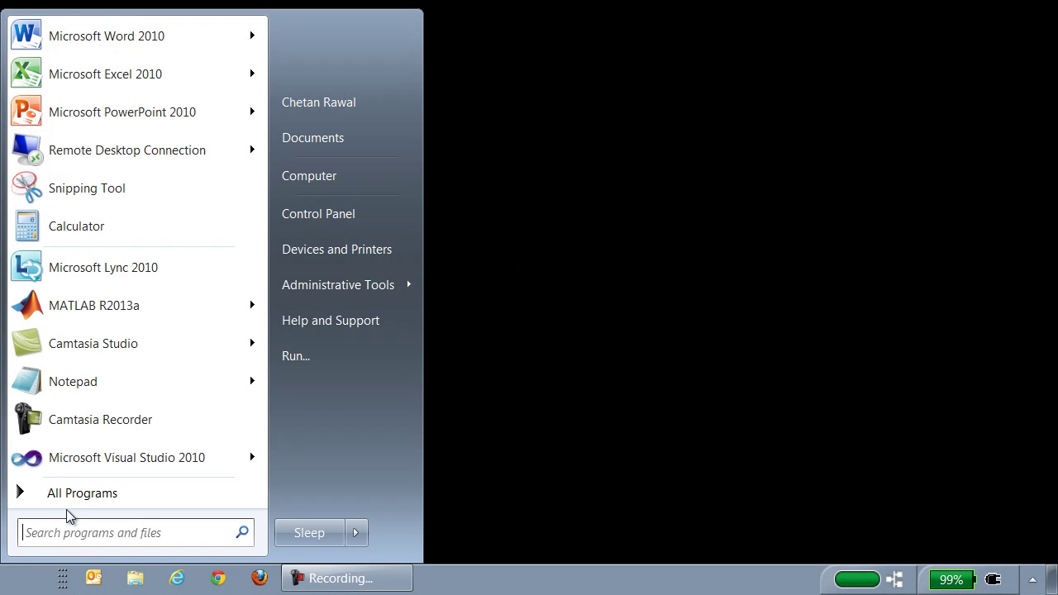
# - Show All Programs in the Start menu to find the ImpulseResponseAnalysis entry
pyautogui.click(108, 497)
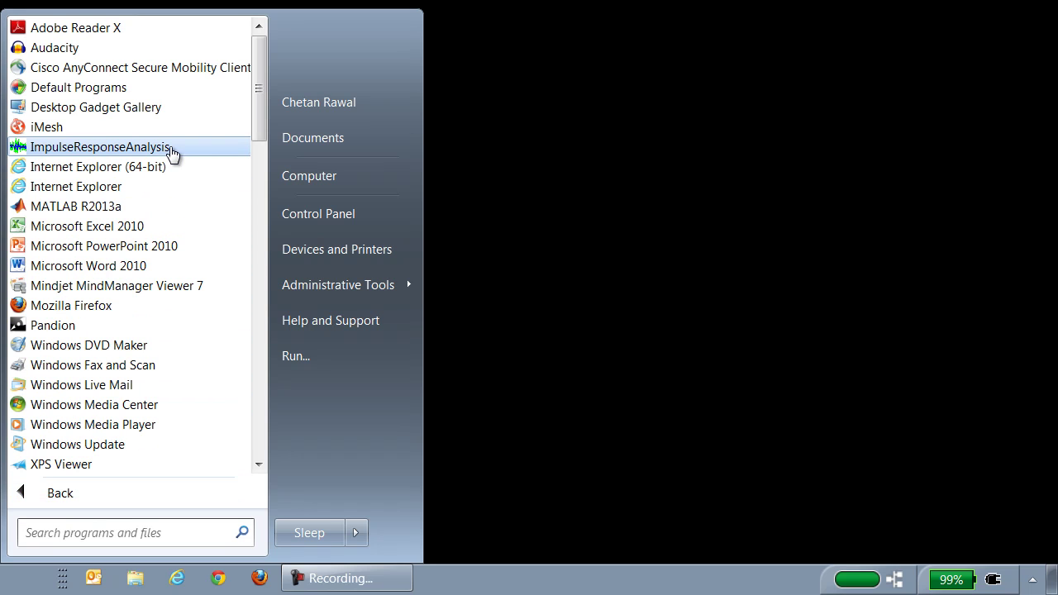